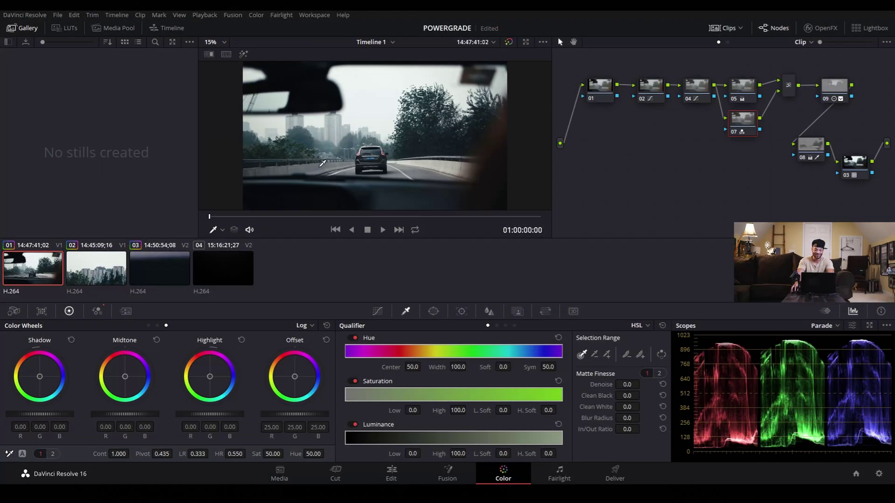
Step: Play back the graded timeline twice to preview the grade, returning to clip 01 each time
key("space")
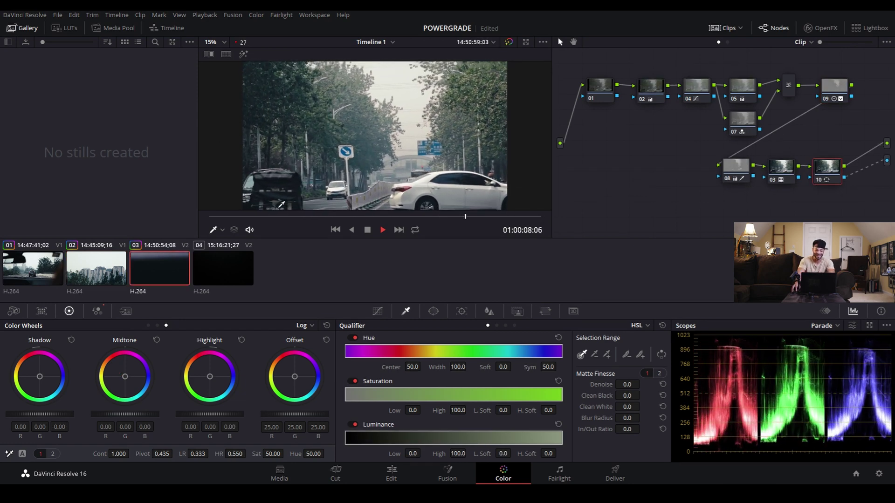
key("space")
key("Home")
key("space")
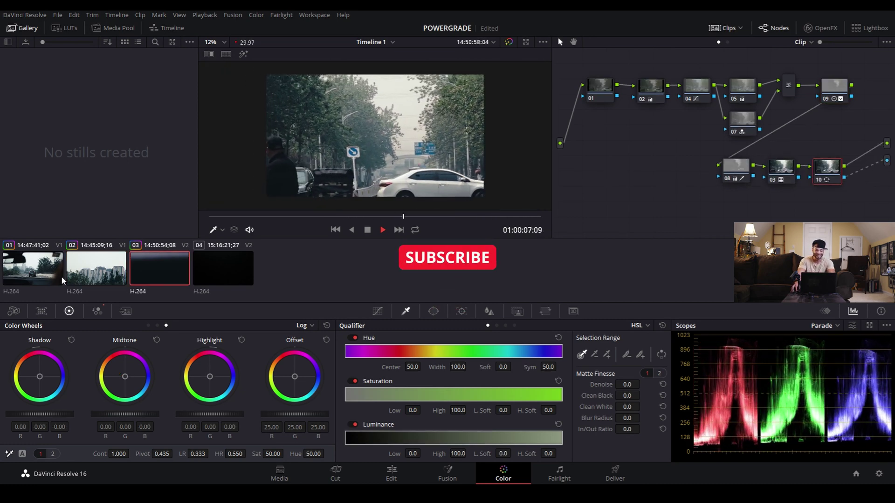
key("space")
key("Home")
Step: Select the grade's nodes and inspect the settings of nodes 09 and 08
left_click(835, 84)
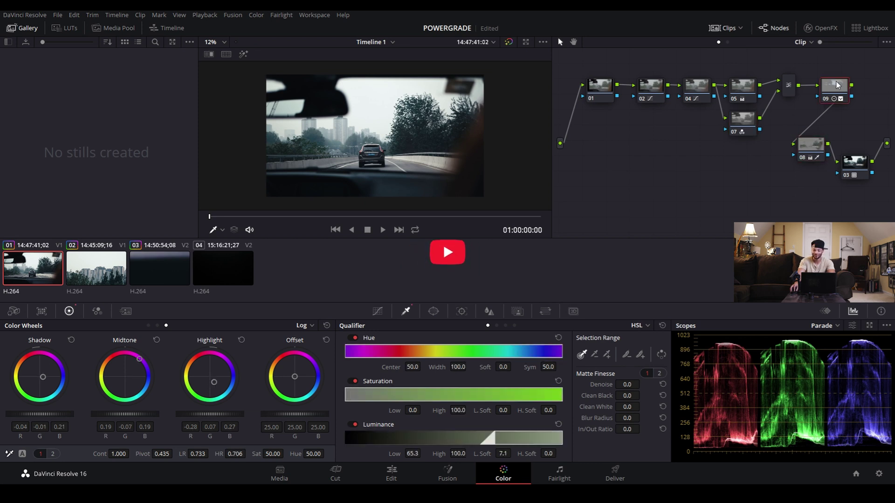
left_click_drag(738, 61, 788, 126)
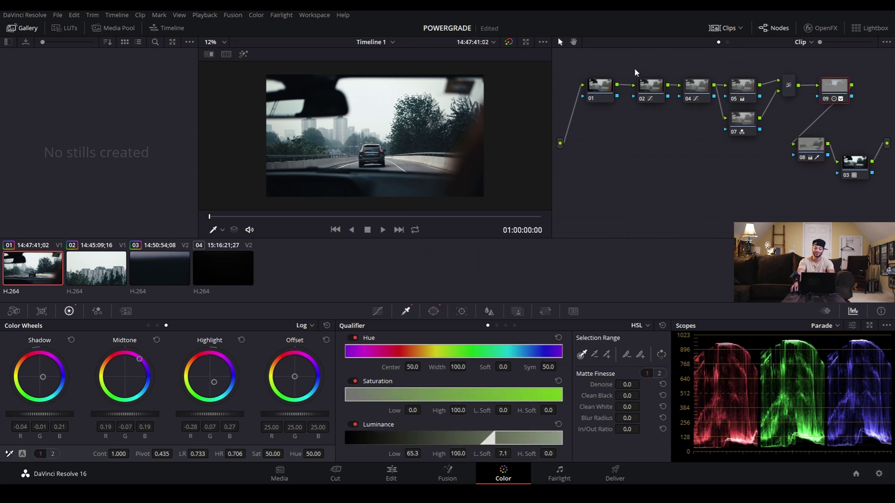
left_click_drag(594, 62, 816, 213)
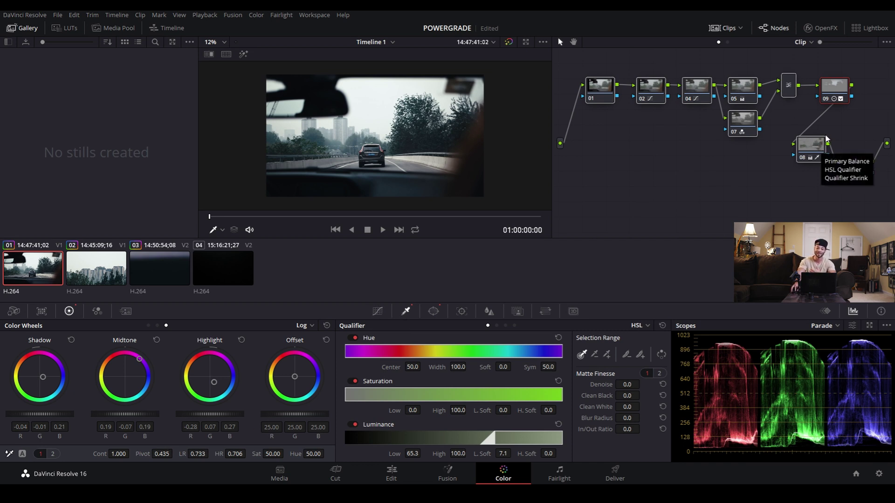
left_click(812, 149)
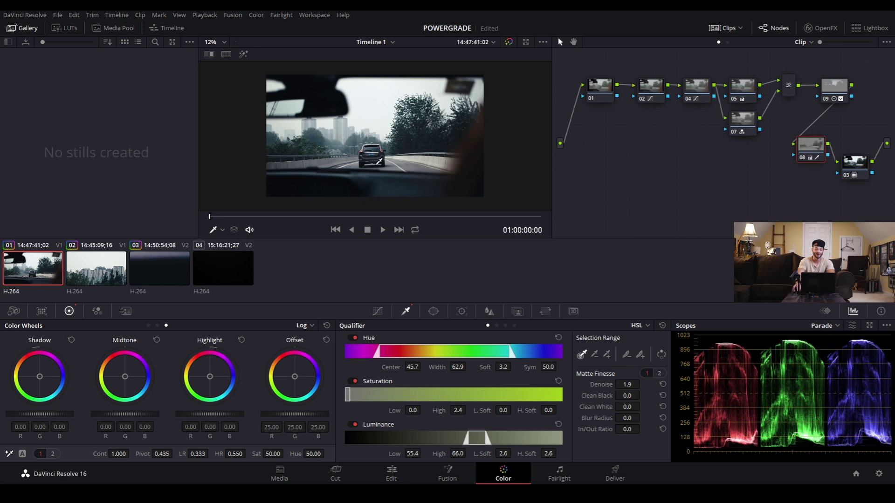
Step: Try clip 01's grade on building clip 04 twice, undoing it each time, then return to clip 01
left_click(221, 271)
left_click_drag(216, 217, 354, 218)
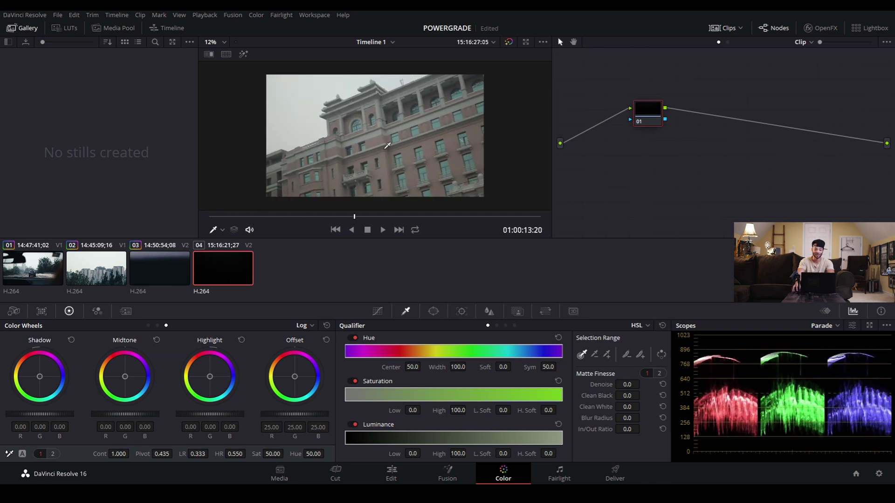
middle_click(41, 272)
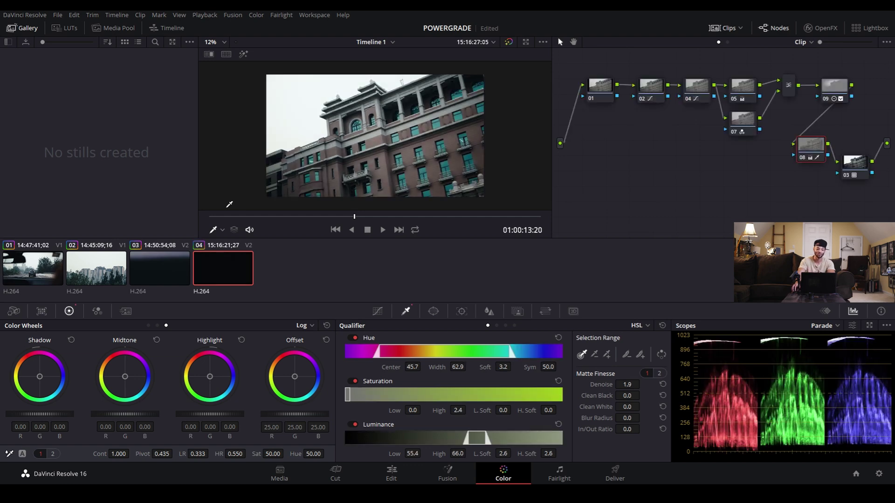
key("space")
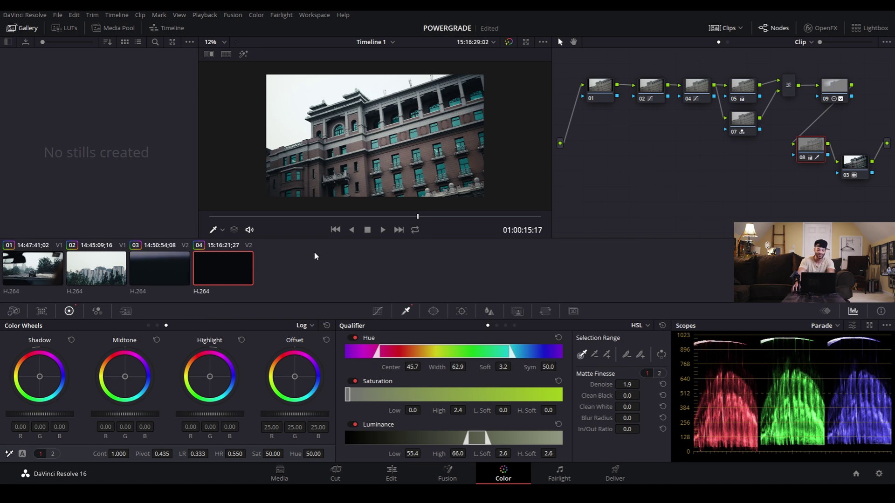
key("ctrl+z")
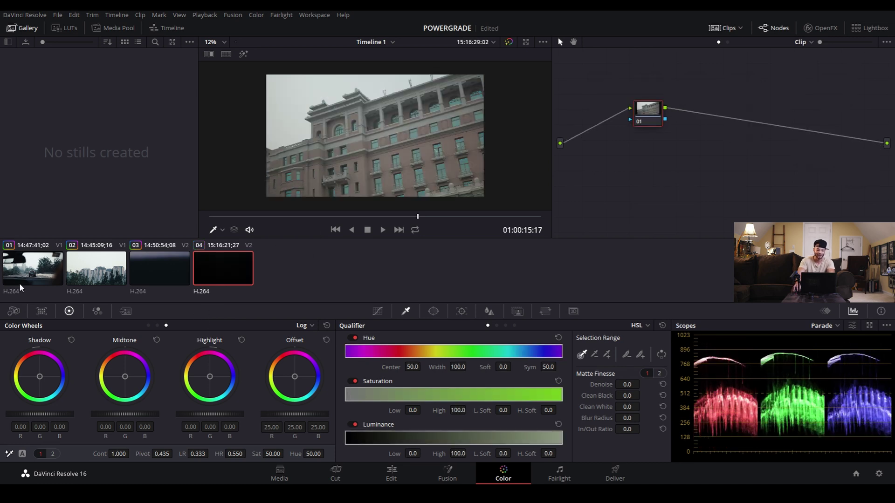
right_click(38, 270)
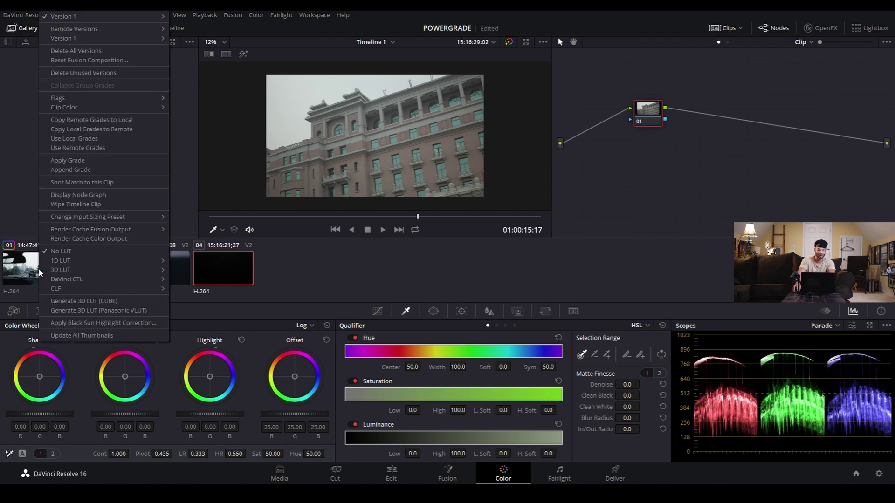
left_click(95, 161)
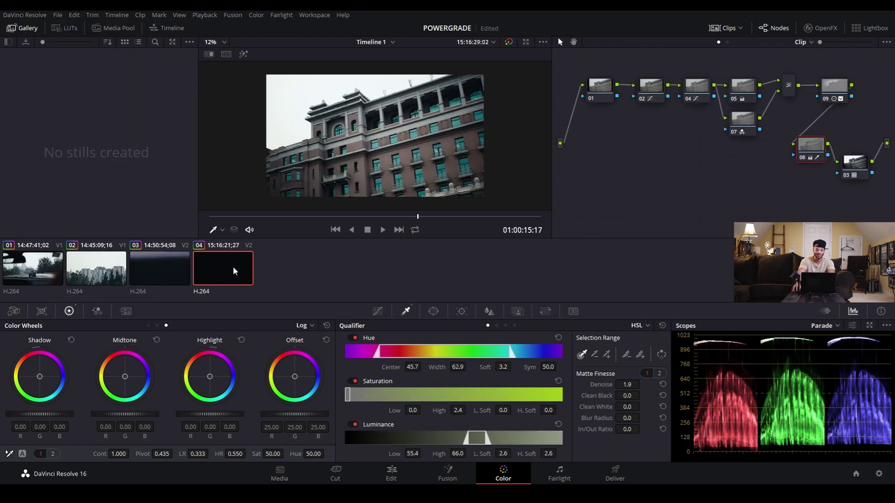
left_click_drag(245, 214, 457, 215)
key("ctrl+z")
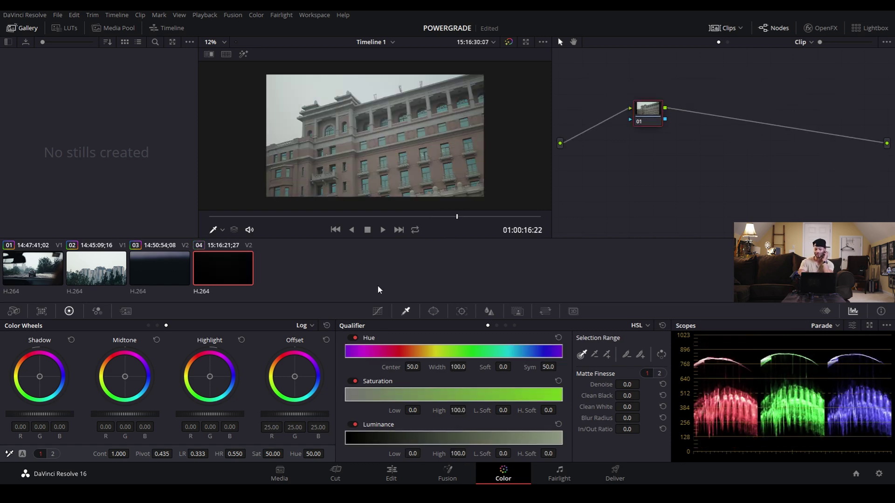
left_click(22, 265)
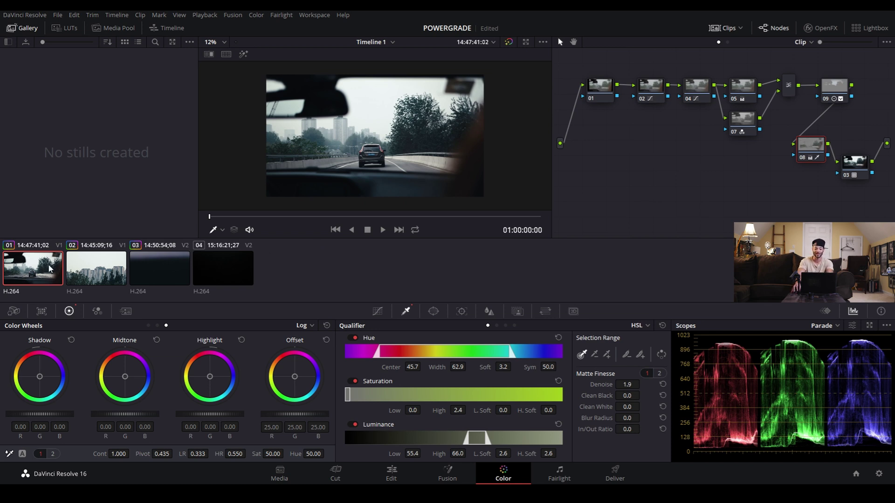
Step: Grab a still of clip 01's grade so still 1.1.1 appears in the gallery
right_click(380, 126)
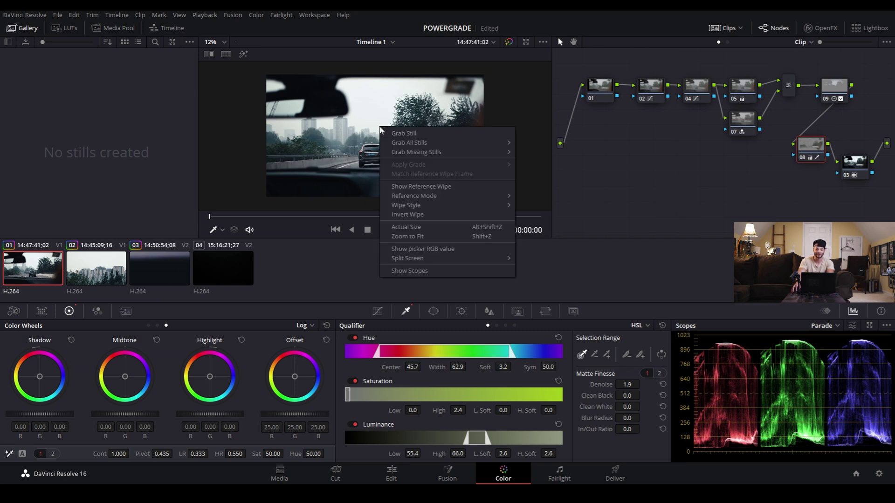
left_click(413, 135)
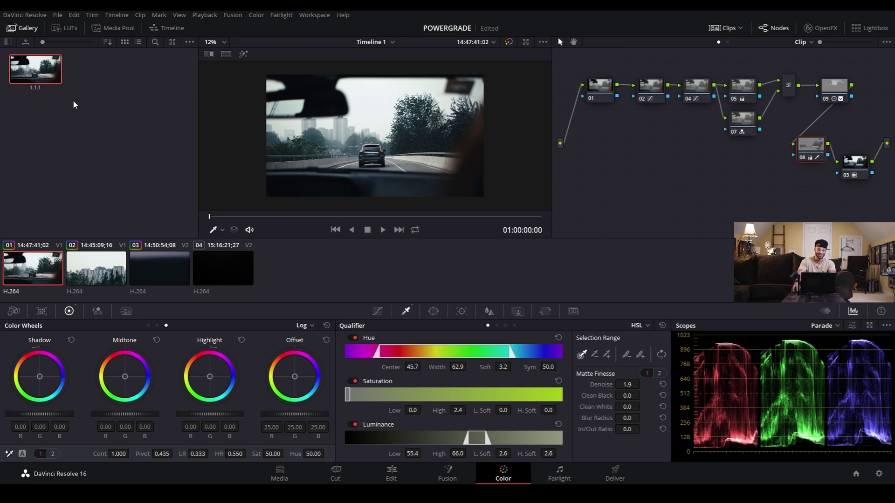
left_click(17, 26)
left_click(19, 26)
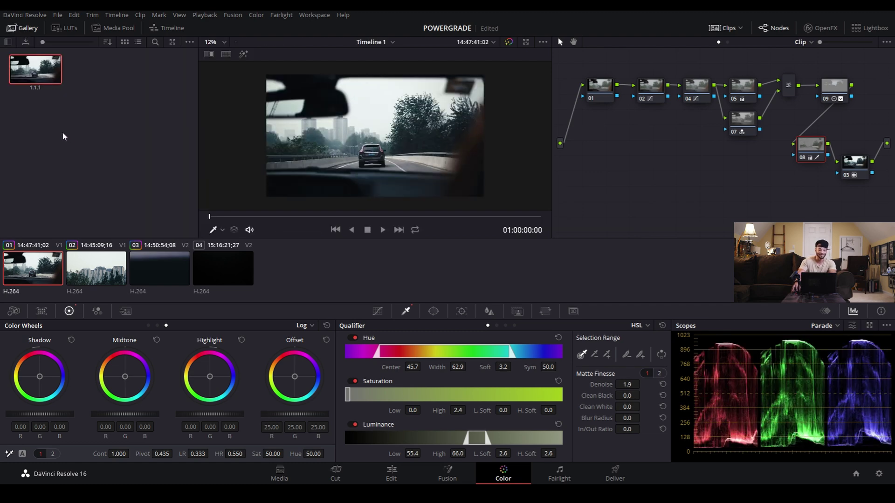
Step: Export still 1.1.1 to the Desktop as a JPEG named 'beijing', then show the desktop
right_click(46, 76)
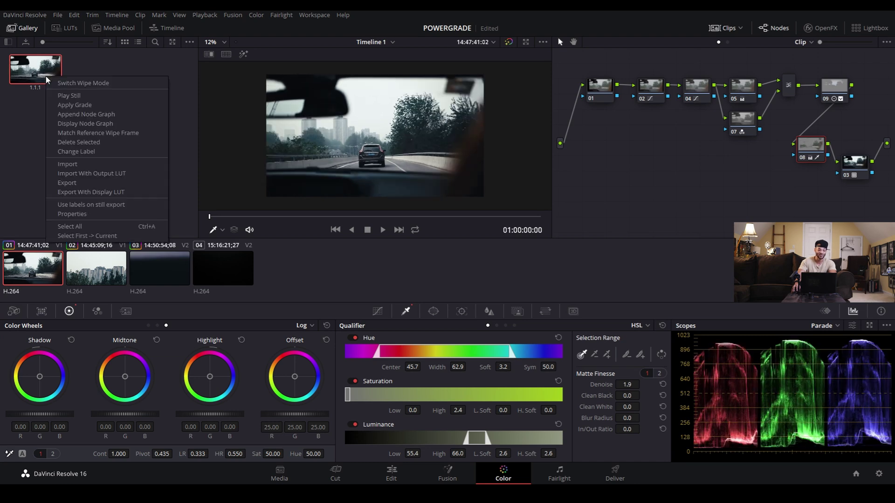
left_click(75, 180)
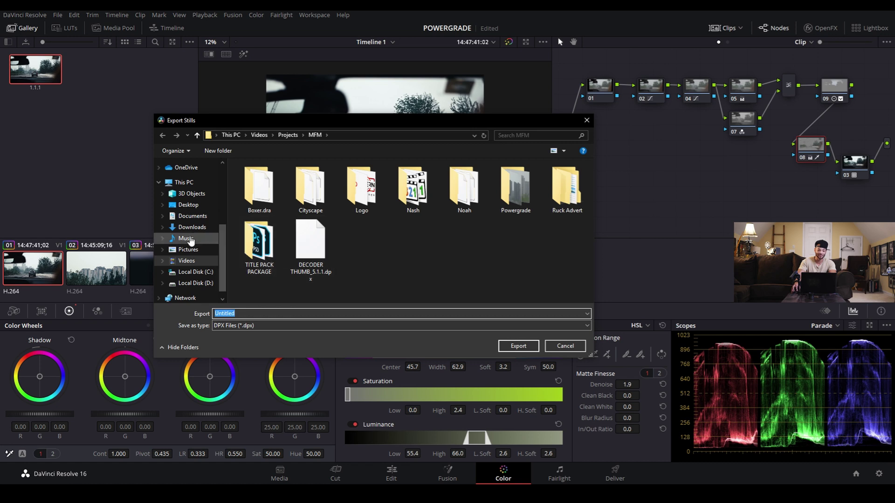
left_click(189, 205)
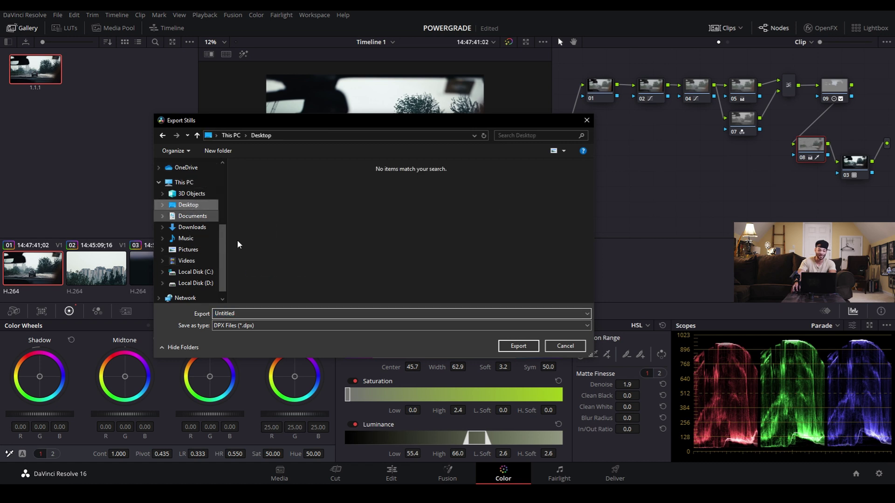
left_click(258, 326)
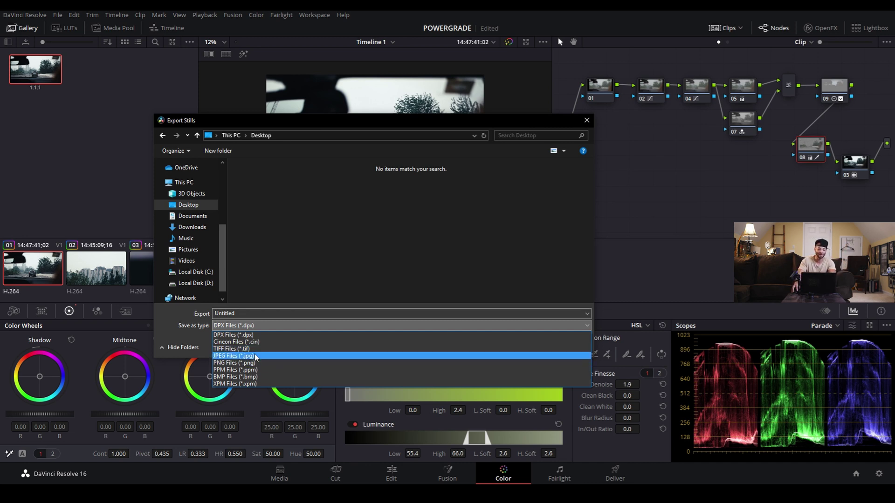
left_click(252, 356)
left_click(266, 317)
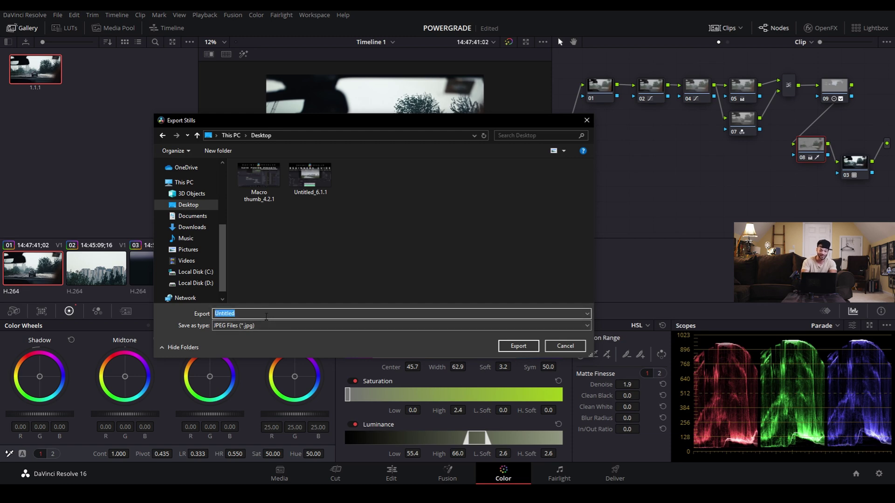
type("beijing")
key("Return")
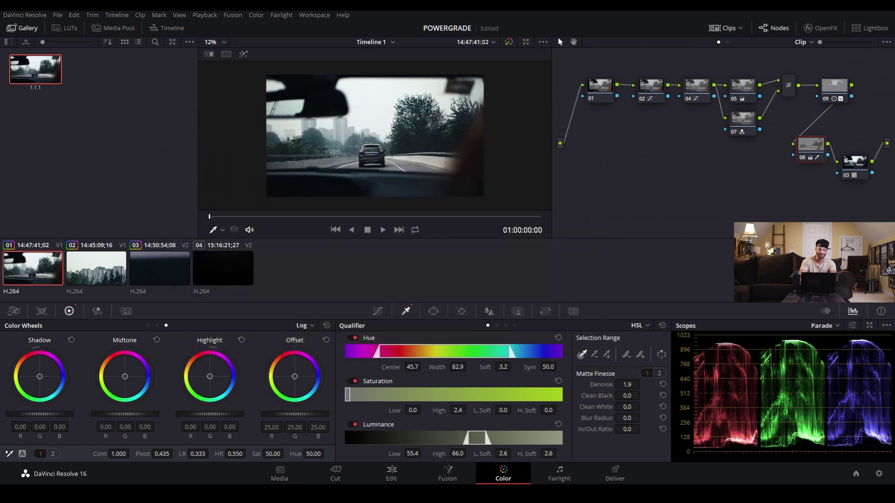
key("super+d")
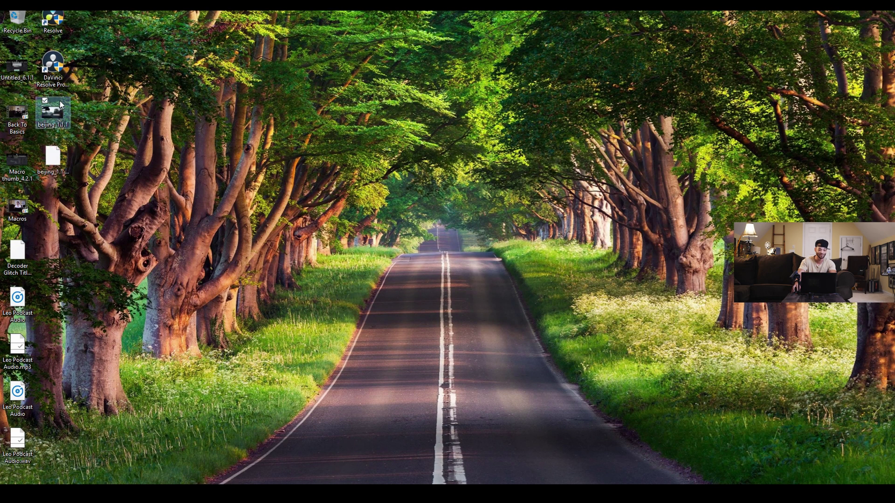
Step: Open the exported beijing_1.1.1 image in Photos
double_click(60, 117)
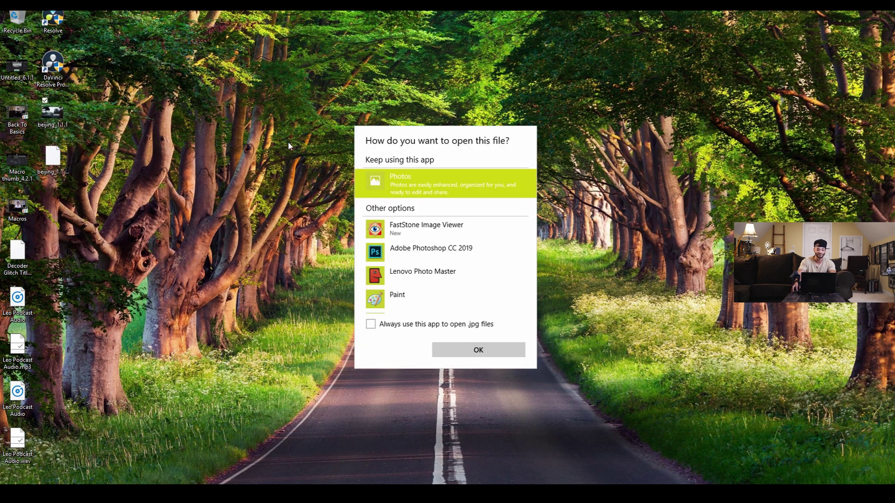
left_click(462, 352)
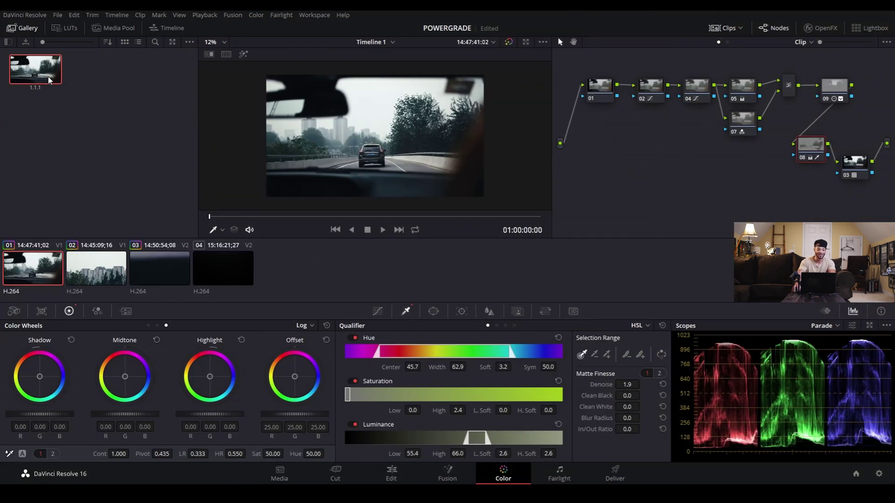
right_click(48, 76)
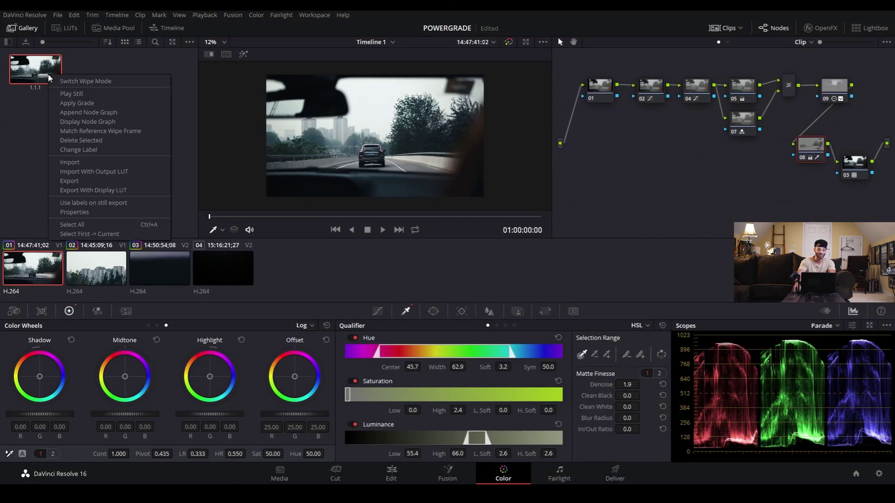
left_click(101, 180)
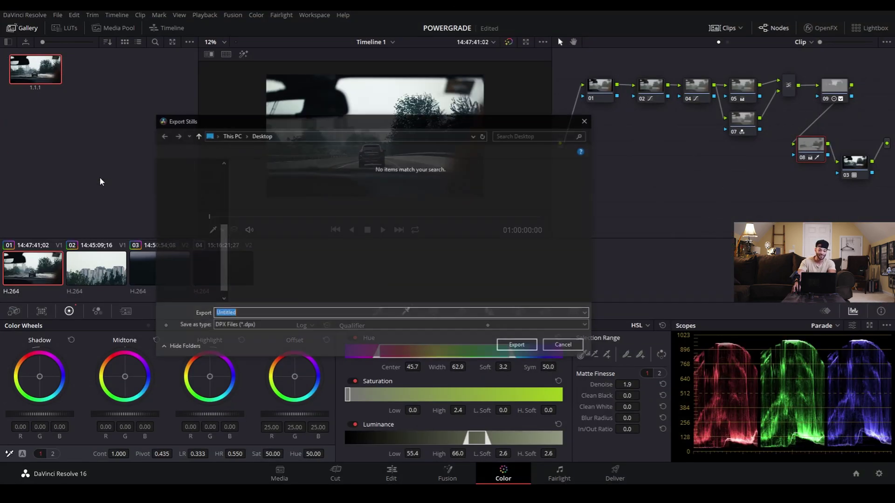
left_click(286, 325)
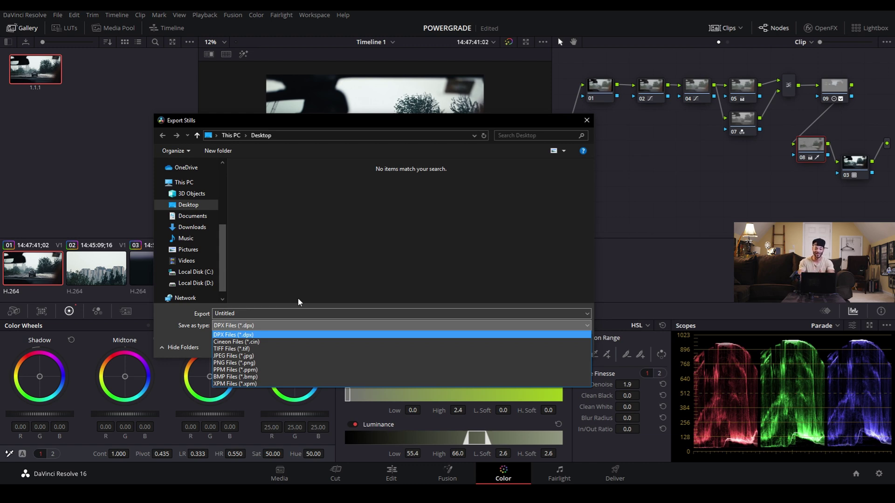
left_click(561, 126)
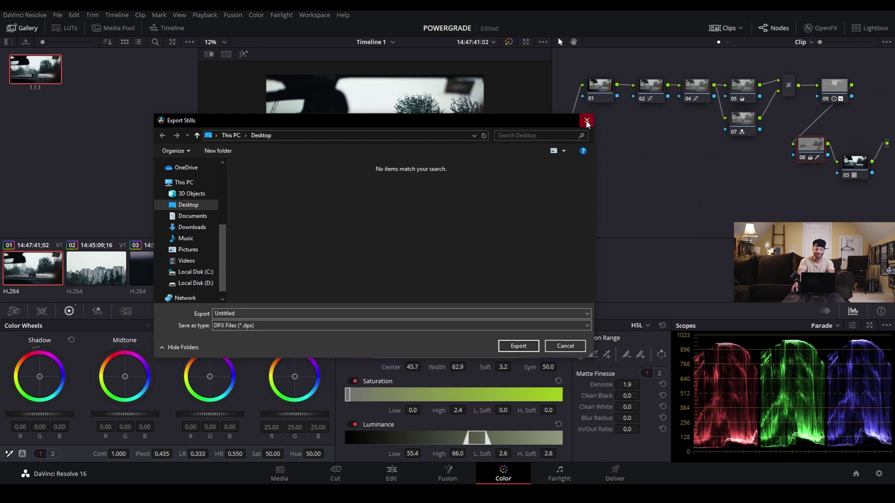
left_click(587, 122)
left_click(126, 113)
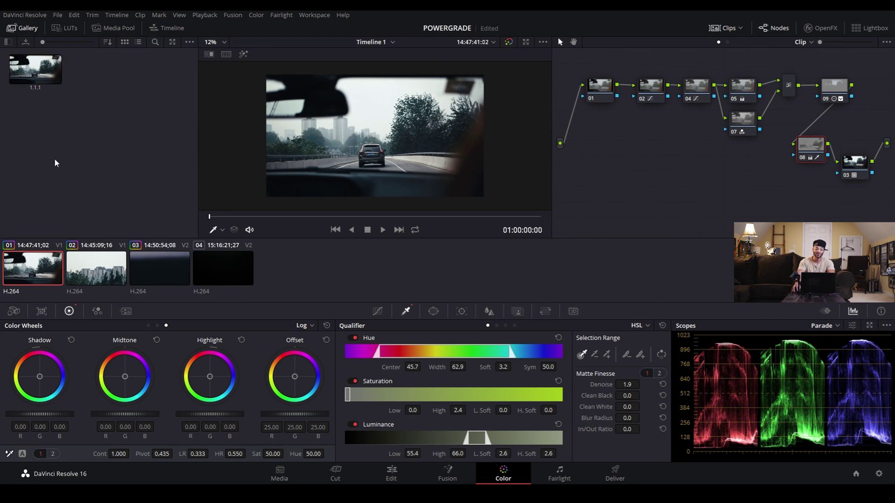
Step: Preview the gallery still's Beijing grade on building clip 04 while scrubbing, then go to the Media page
left_click(228, 275)
left_click_drag(249, 217, 347, 217)
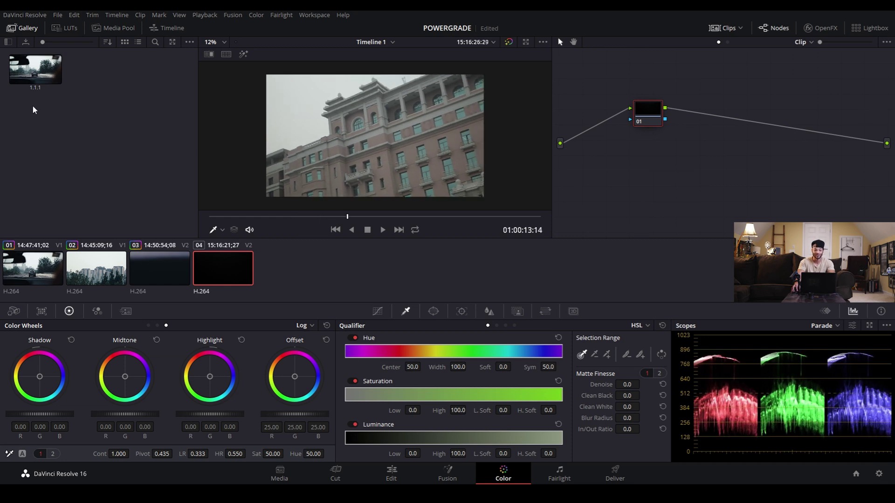
mouse_move(17, 78)
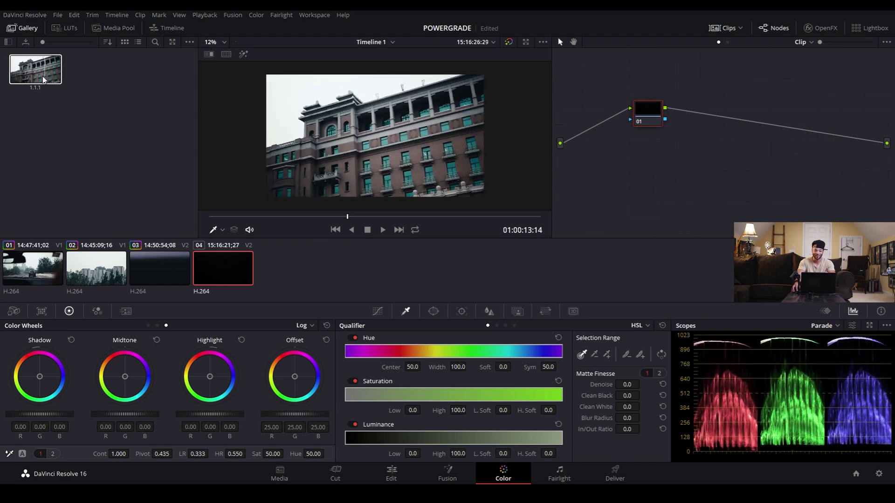
left_click_drag(216, 216, 393, 228)
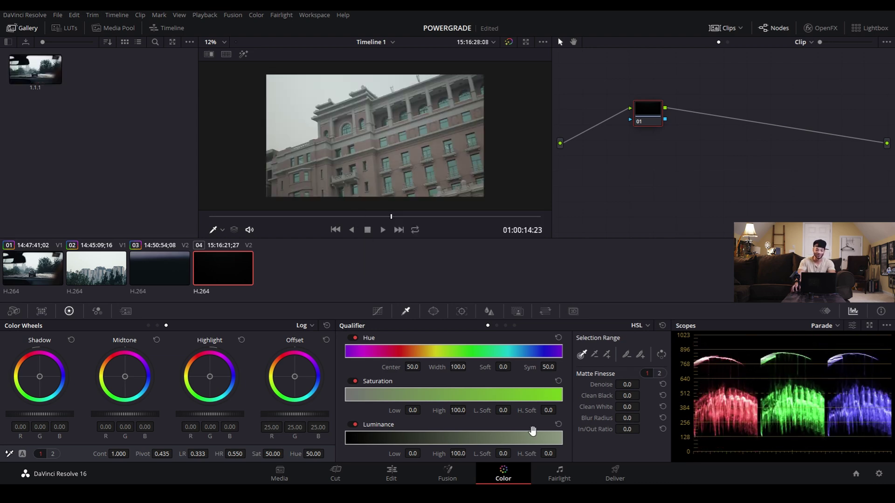
left_click(295, 472)
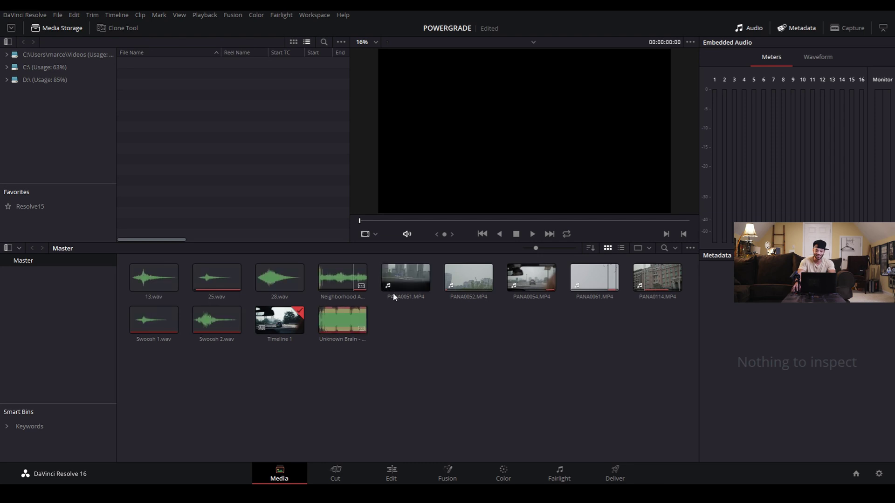
Step: Create Timeline 2 from PANA0051.MP4 and open it on the Color page
left_click(413, 280)
right_click(413, 280)
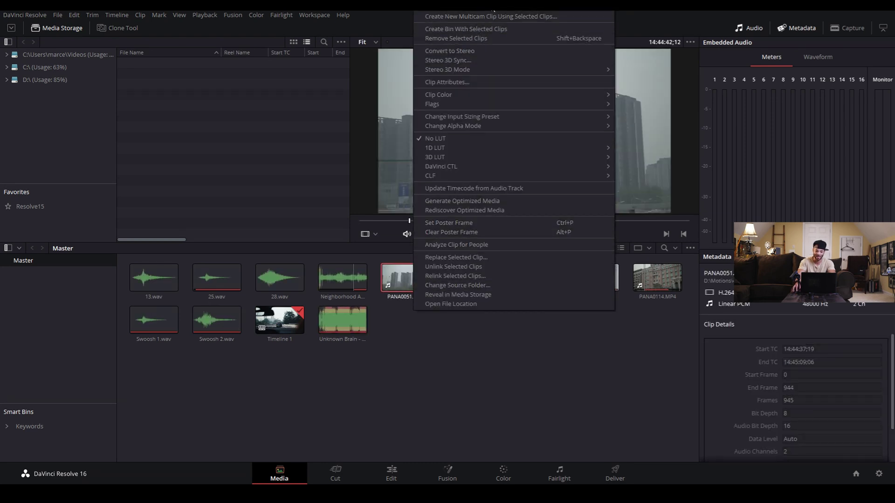
left_click(461, 16)
left_click(536, 296)
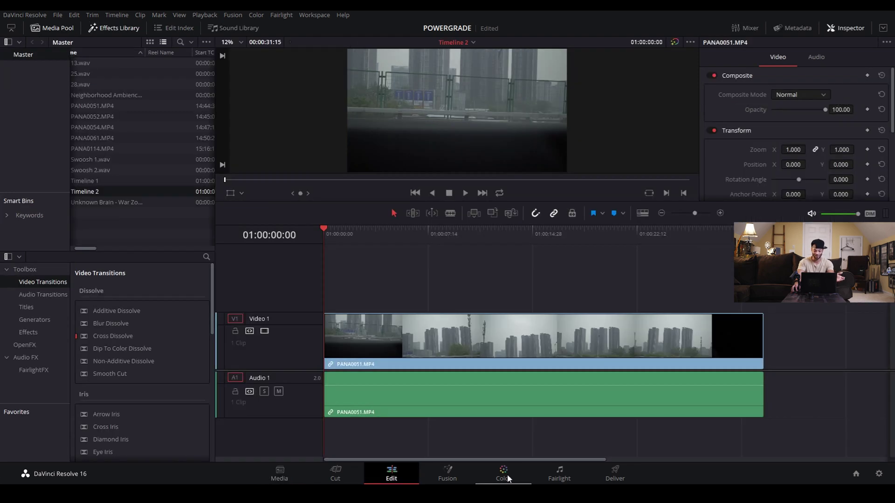
left_click(507, 474)
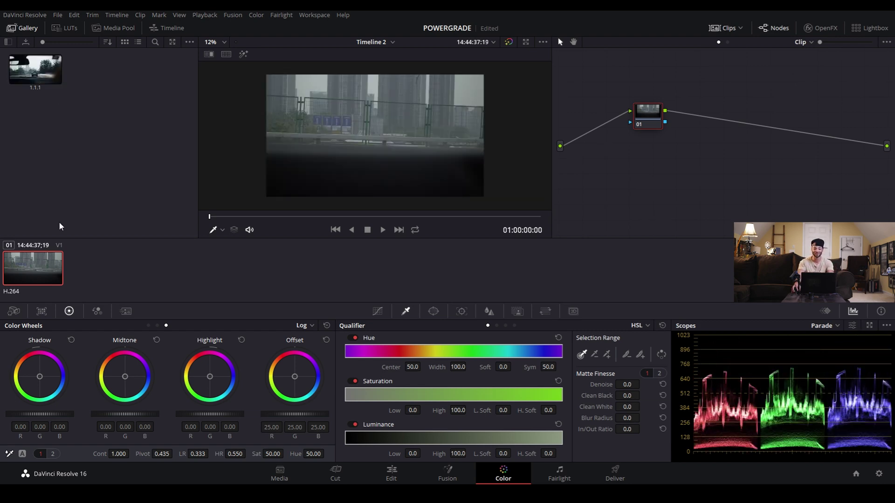
Step: Apply still 1.1.1's nine-node Beijing grade to the PANA0051 clip and nudge node 09 slightly upward
double_click(39, 78)
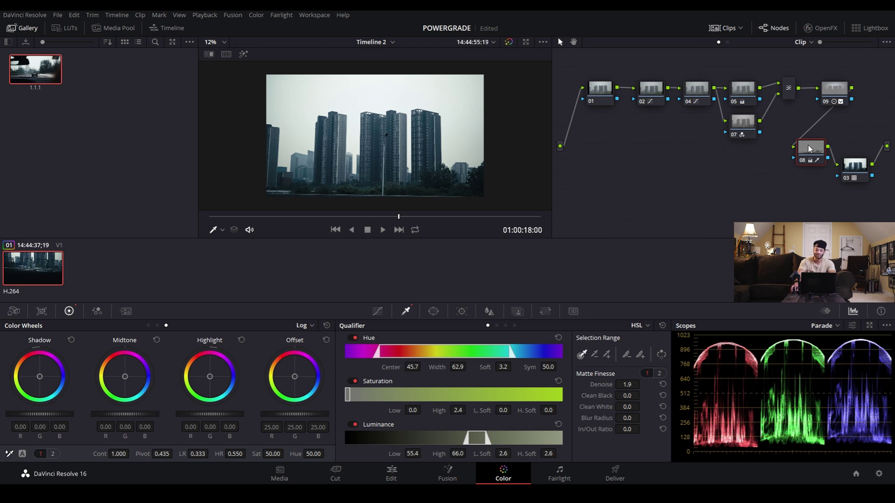
left_click(829, 98)
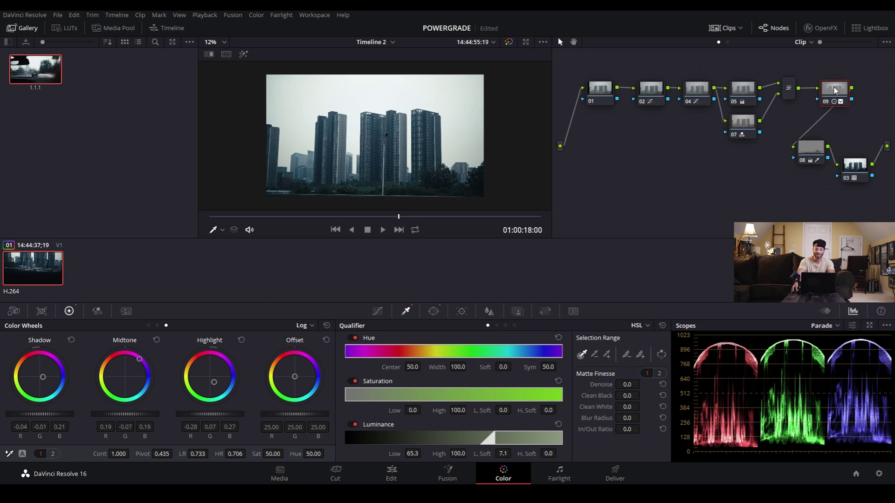
left_click_drag(836, 90, 835, 87)
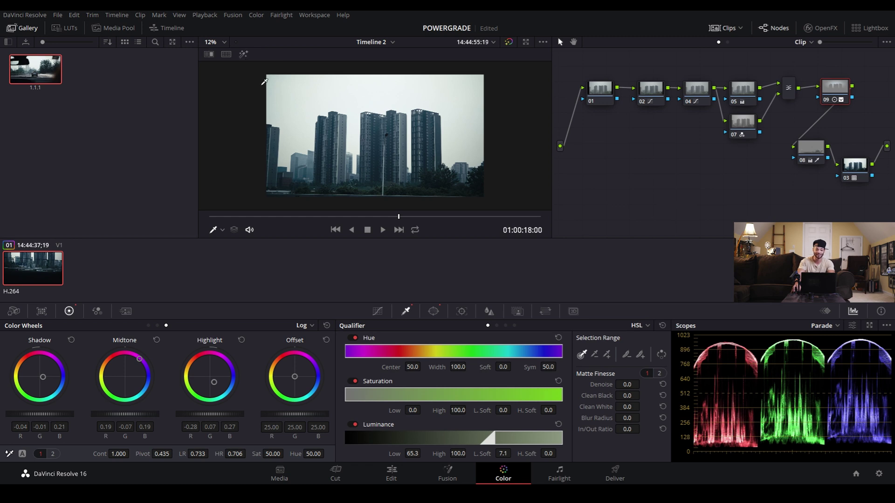
Step: Lower node 09's luminance qualifier Low to 59.4, turn off the matte highlight, and re-enable node 09
left_click(245, 54)
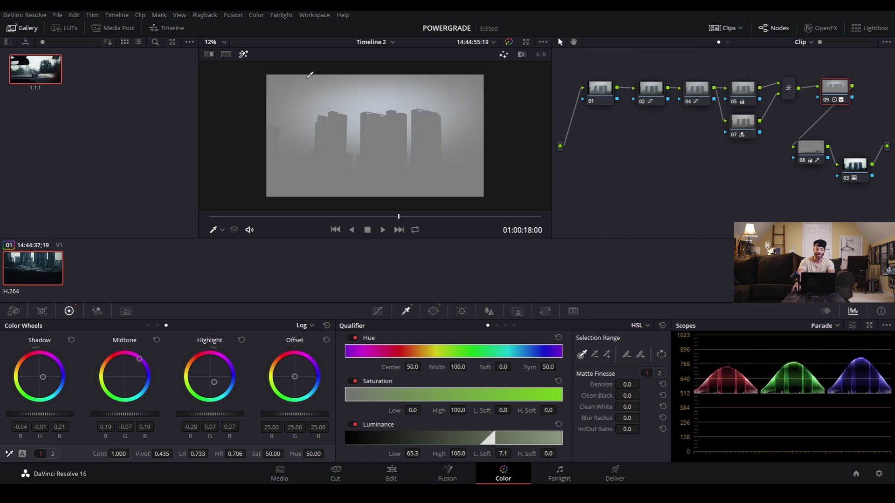
scroll(423, 145, "up", 4)
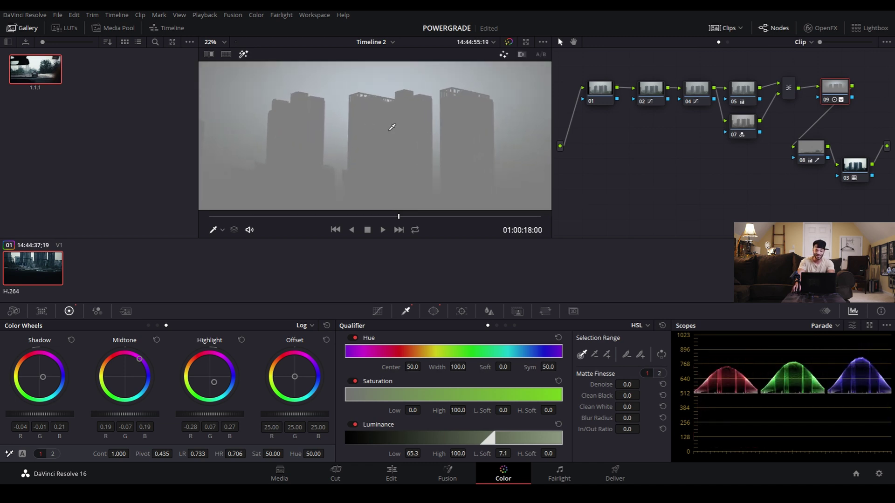
scroll(394, 111, "down", 2)
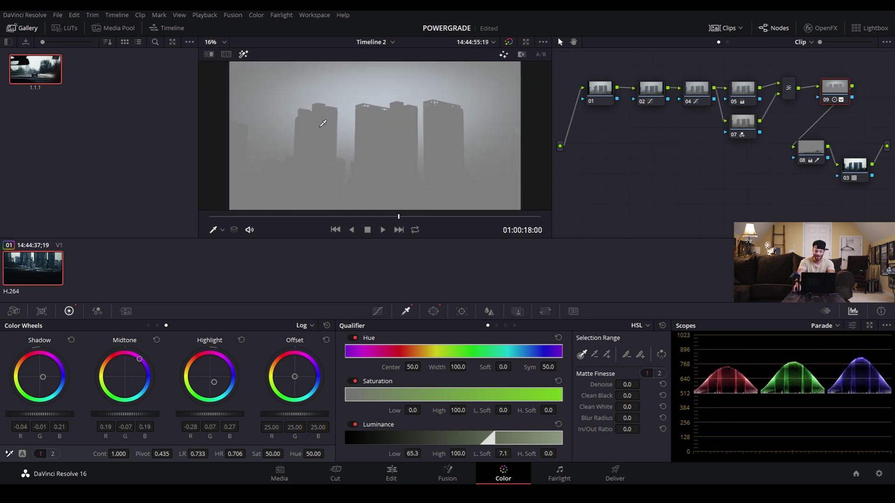
scroll(365, 133, "up", 1)
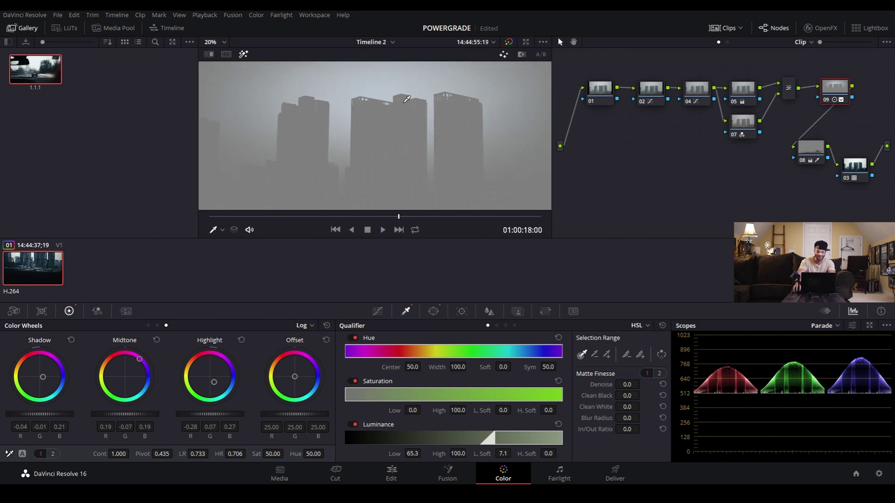
scroll(432, 119, "down", 2)
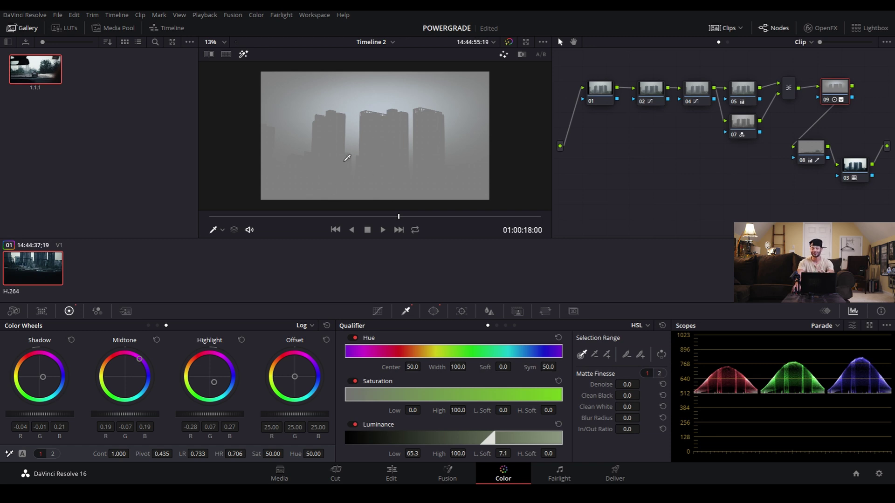
mouse_move(415, 454)
left_mouse_down()
mouse_move(384, 453)
mouse_move(422, 454)
left_mouse_up()
scroll(354, 140, "up", 3)
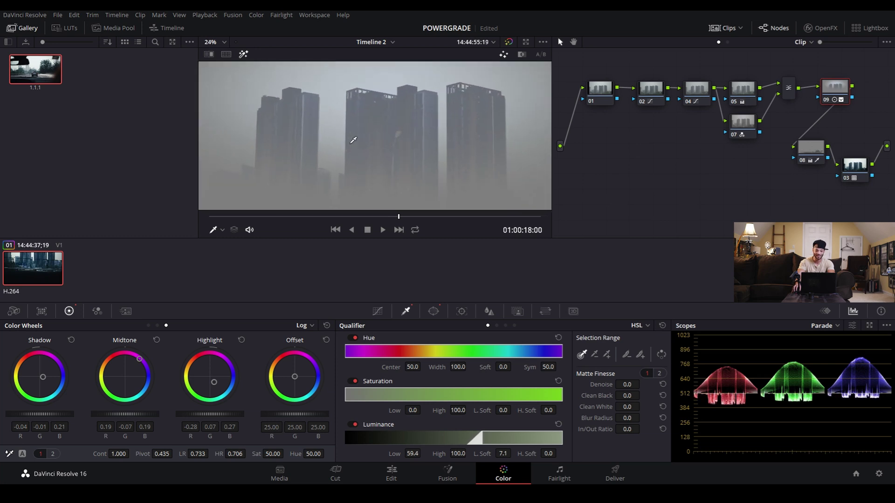
scroll(349, 128, "down", 2)
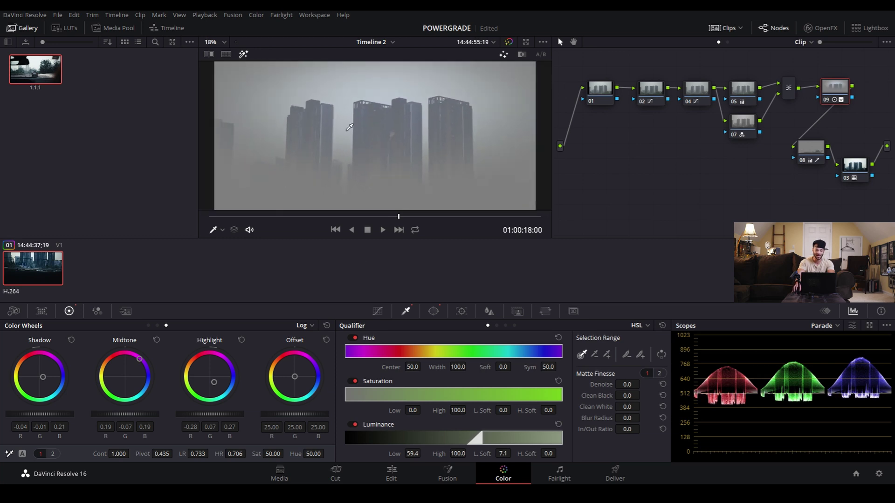
left_click(243, 55)
scroll(373, 135, "down", 2)
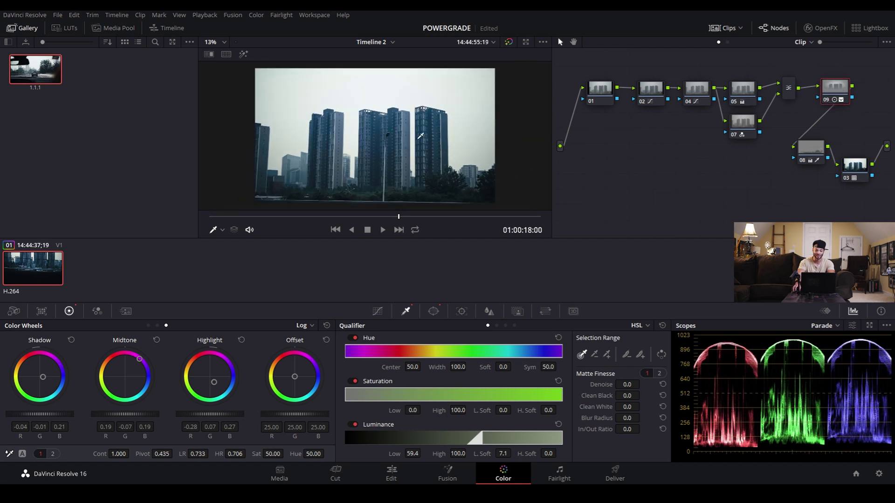
scroll(421, 136, "up", 4)
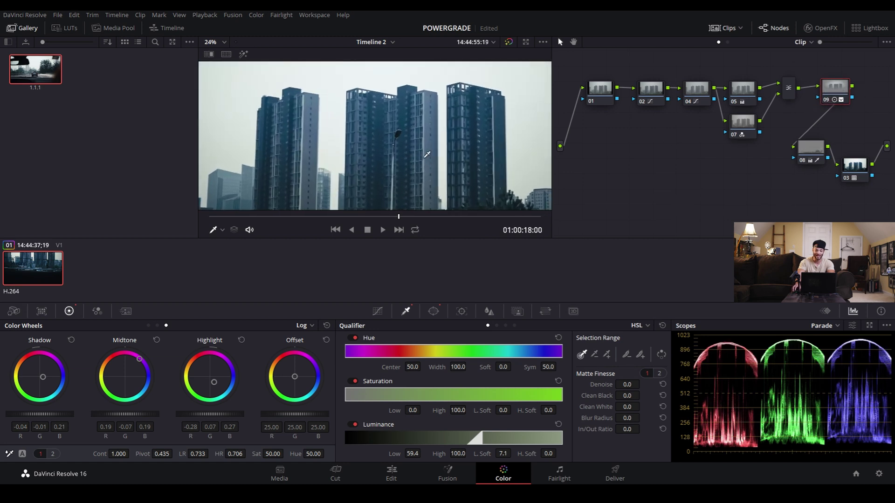
left_click(825, 102)
Step: Reset node 09's midtone and highlight balance and shift its shadows to 0.15, -0.04, -0.09
double_click(140, 359)
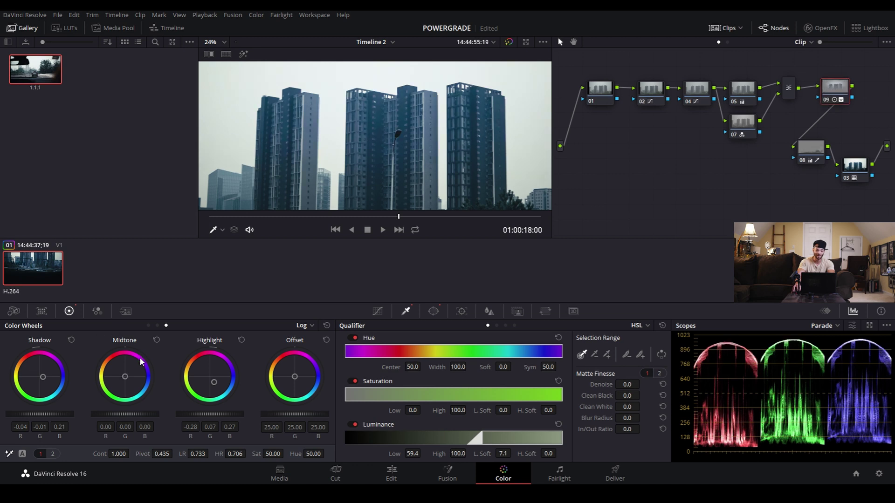
double_click(214, 385)
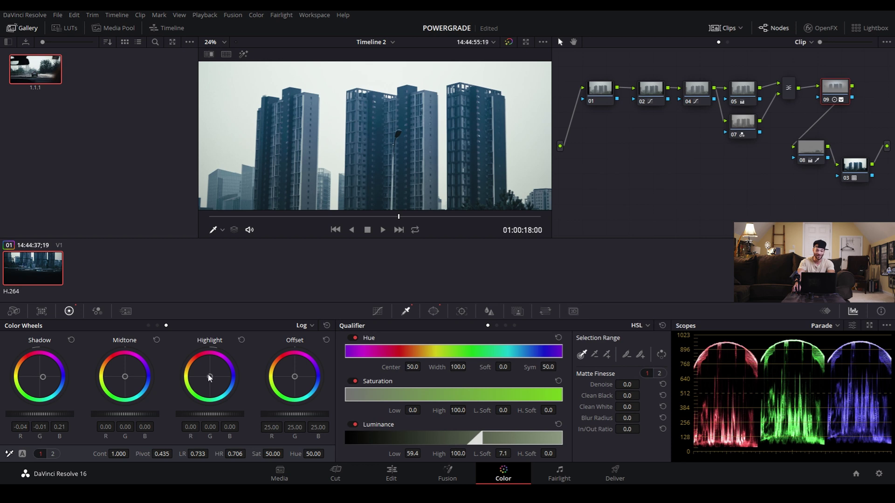
left_click_drag(43, 377, 38, 373)
scroll(419, 149, "down", 3)
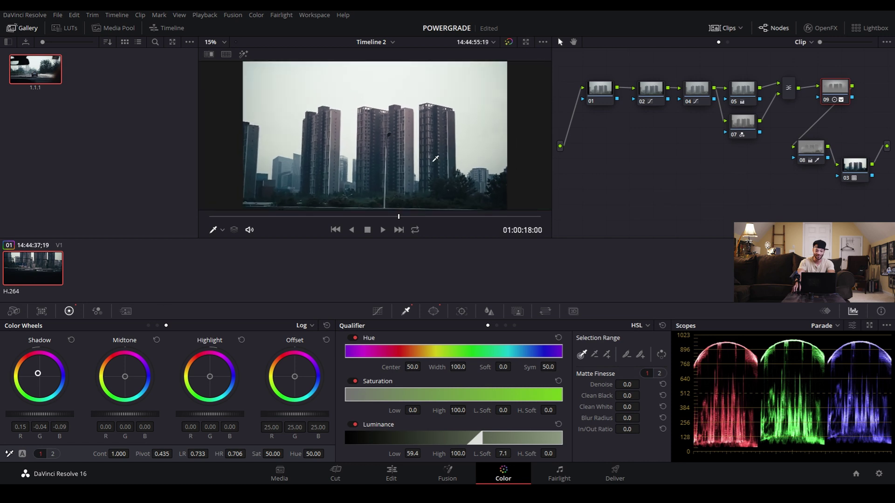
scroll(435, 158, "up", 1)
scroll(419, 135, "down", 2)
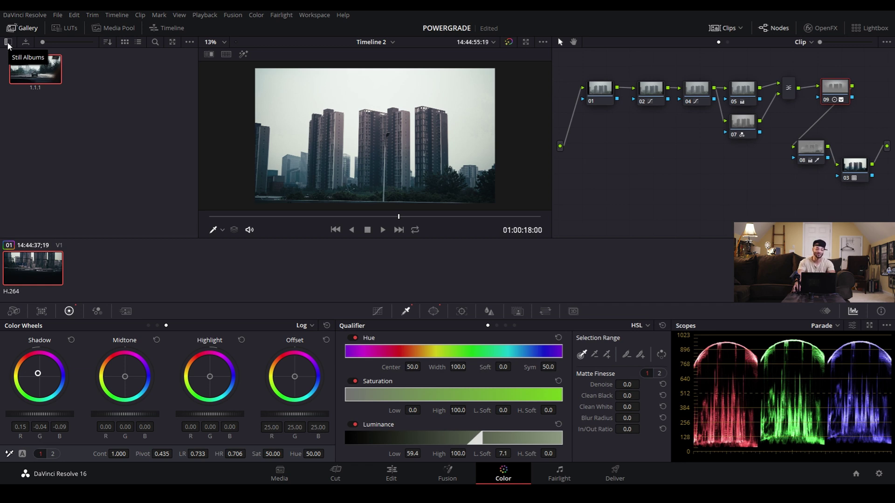
Step: Open the PowerGrade 1 album and grab a still of the current building-clip grade into it
left_click(7, 42)
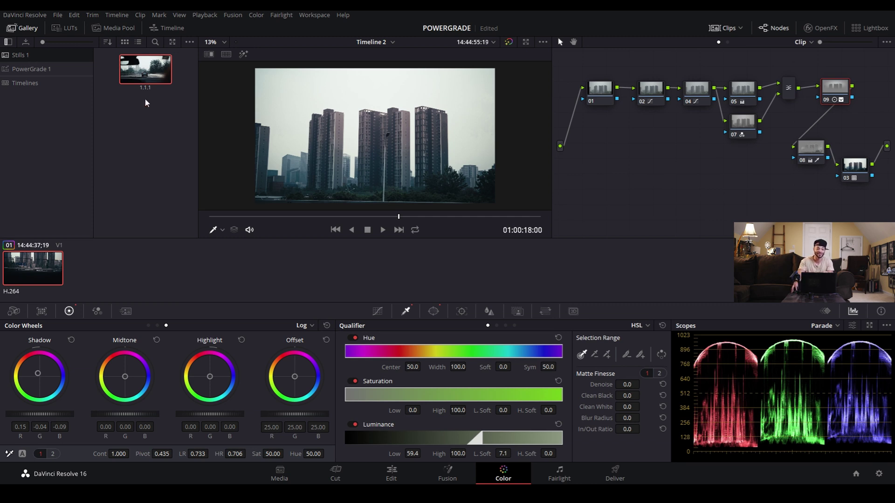
left_click(22, 67)
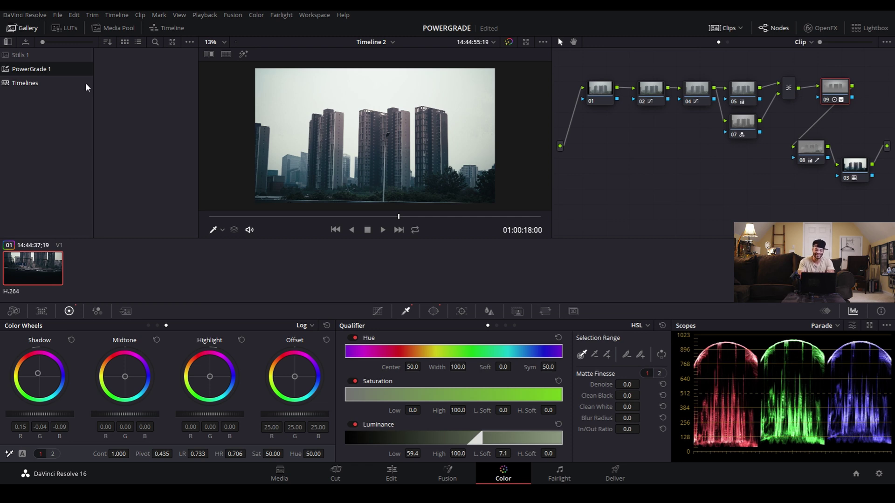
right_click(382, 117)
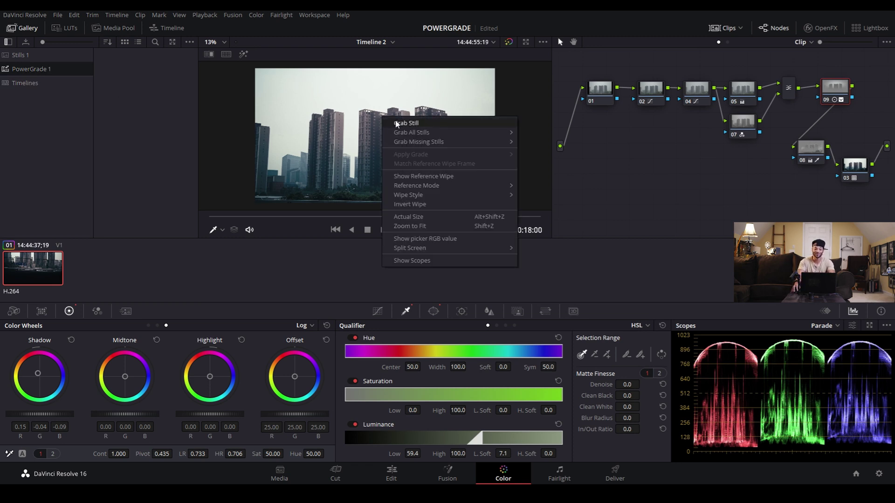
left_click(403, 123)
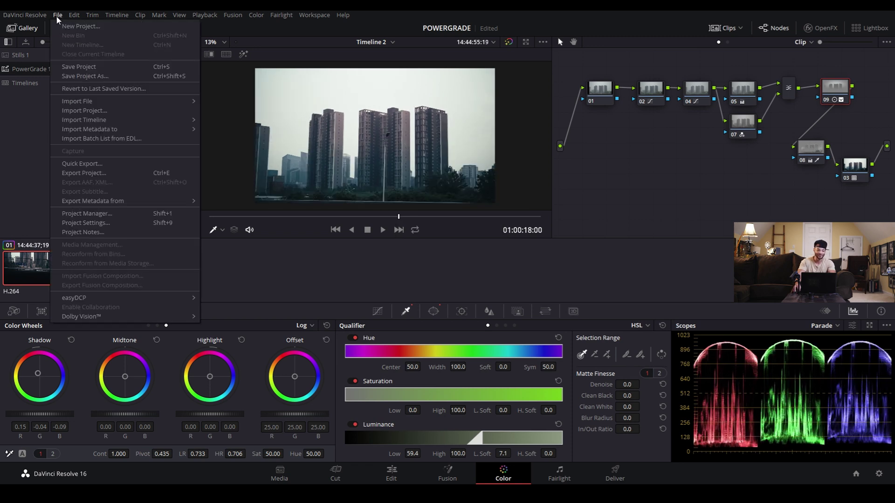
Step: Save the POWERGRADE project, open Beijing 2 from the Project Manager, and show the PowerGrade 1 album
left_click(82, 66)
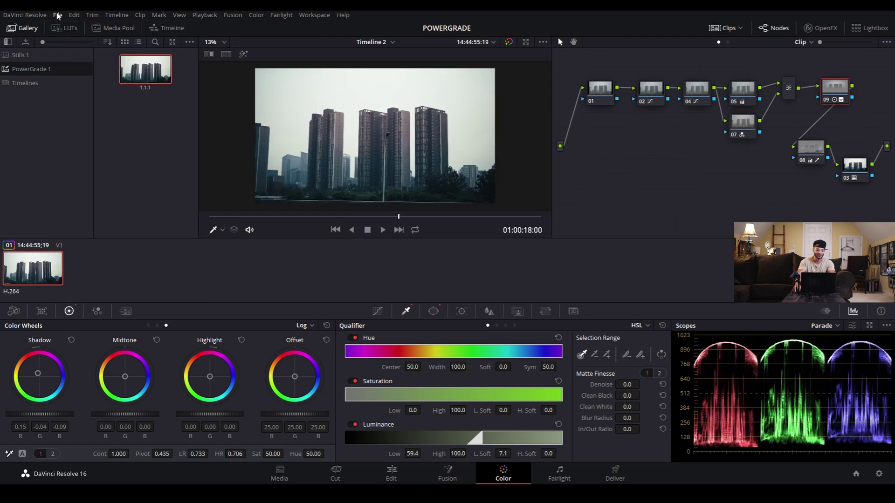
left_click(57, 15)
left_click(86, 214)
left_click(36, 68)
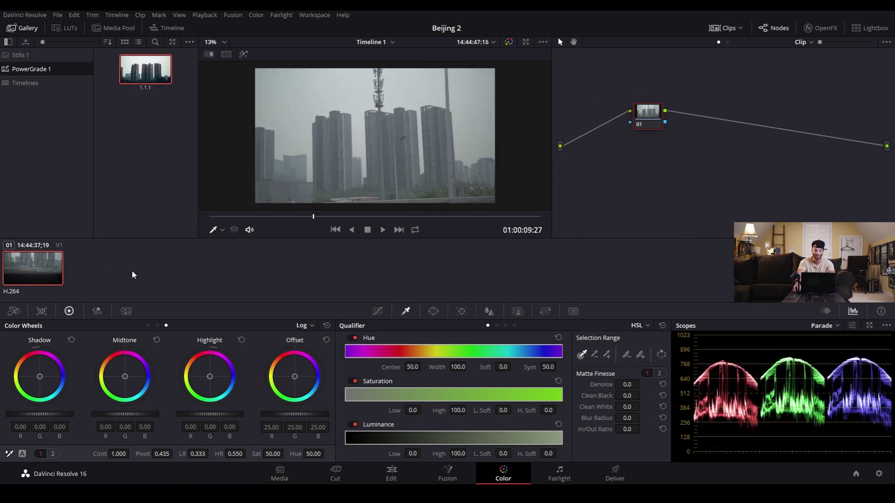
Step: Apply the PowerGrade still 1.1.1 grade to the Beijing 2 clip and play it back
right_click(128, 70)
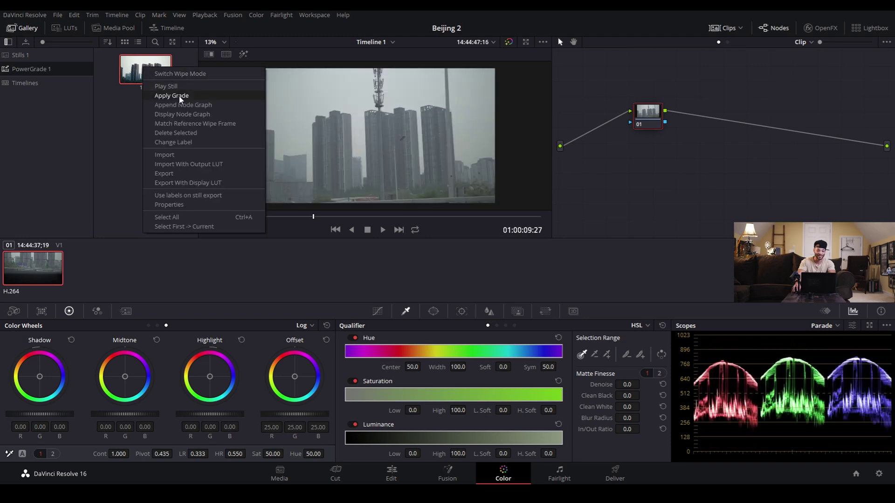
left_click(179, 96)
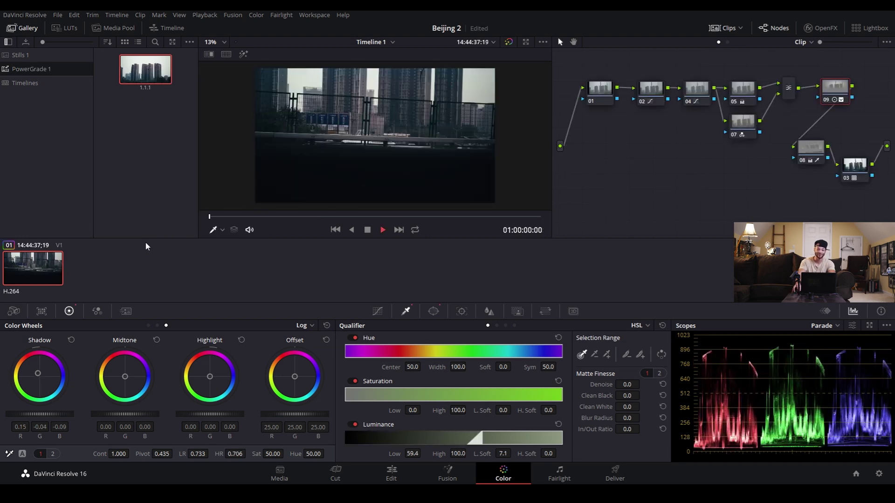
key("space")
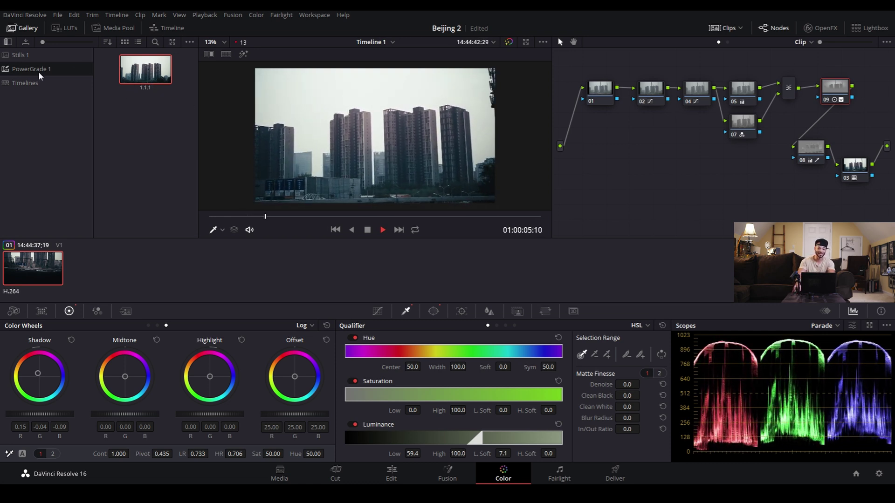
key("space")
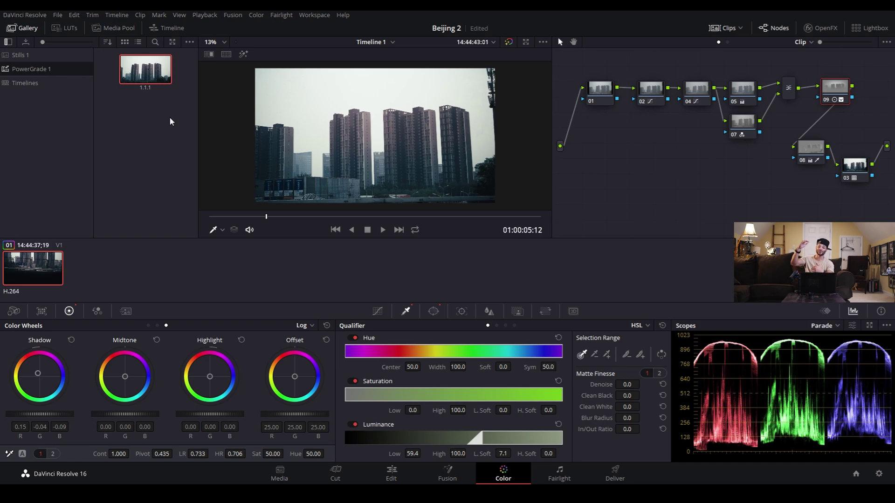